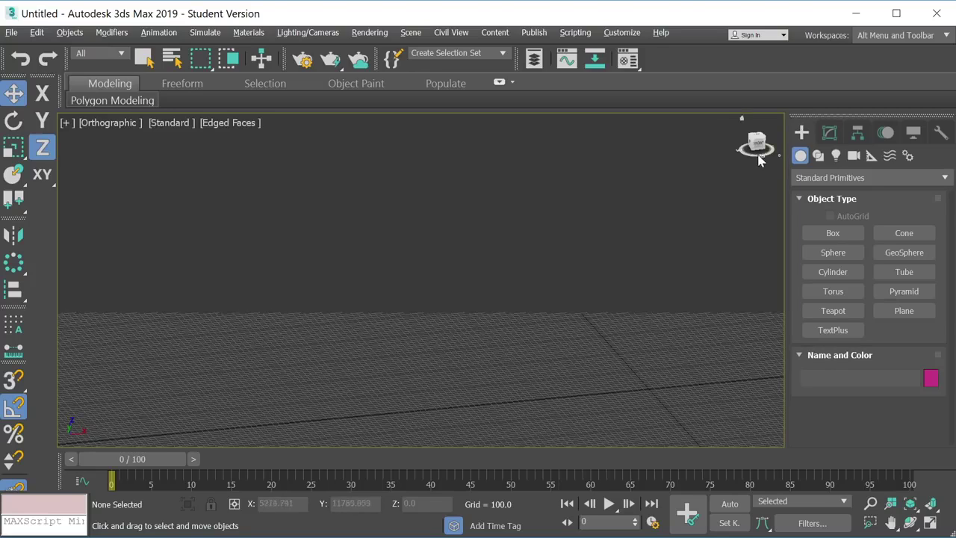
# Draw a straight two-point Line spline on the ground grid in the orthographic view and end line creation
pyautogui.click(917, 178)
pyautogui.click(818, 156)
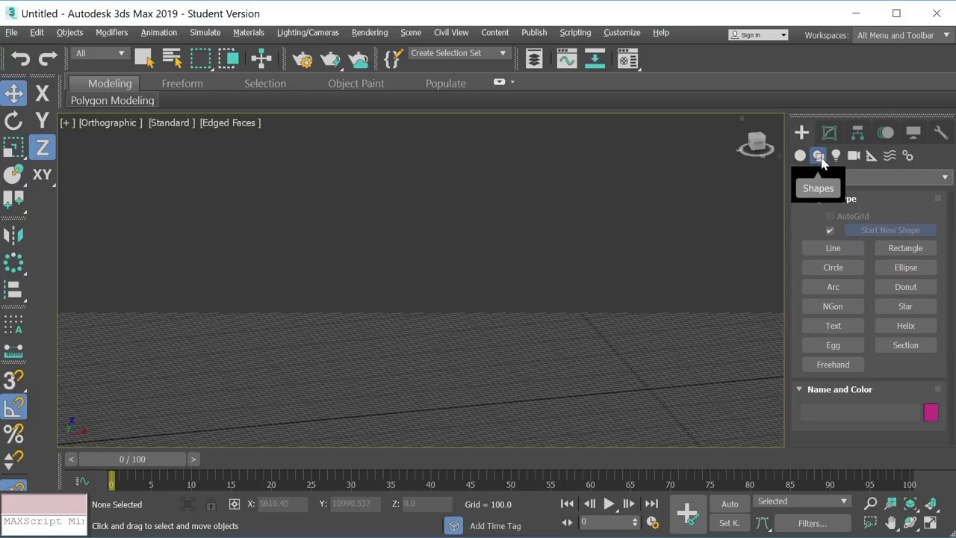
pyautogui.click(834, 249)
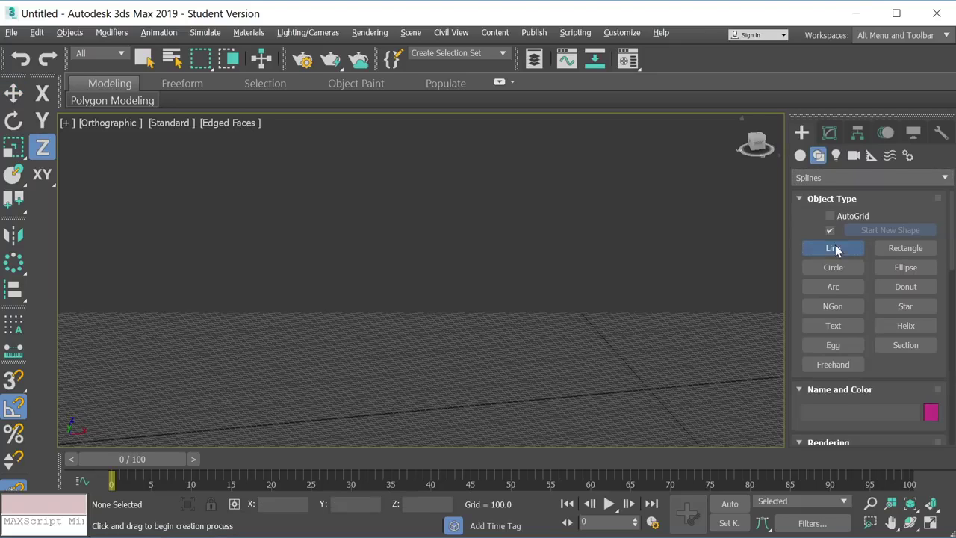
pyautogui.click(336, 342)
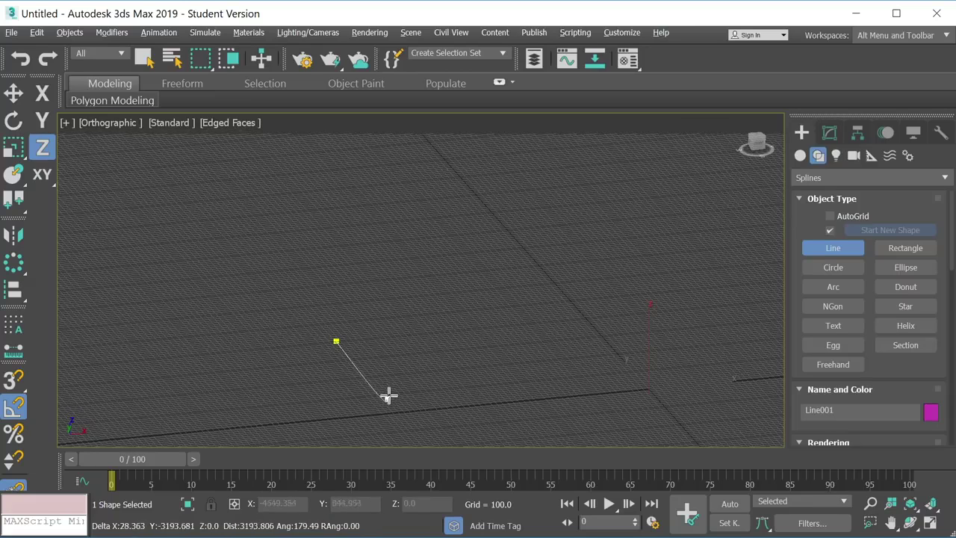
pyautogui.click(382, 406)
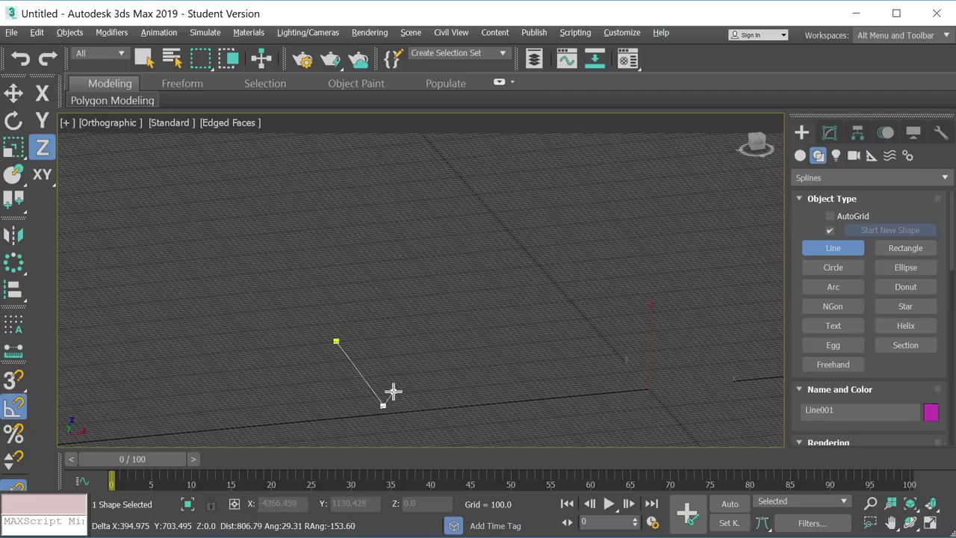
pyautogui.rightClick(393, 390)
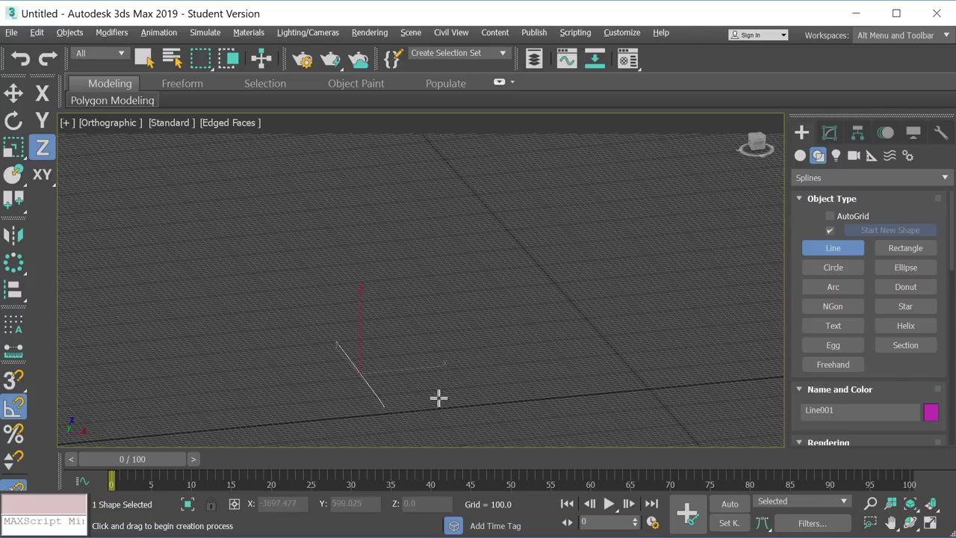
pyautogui.scroll(4, 439, 396)
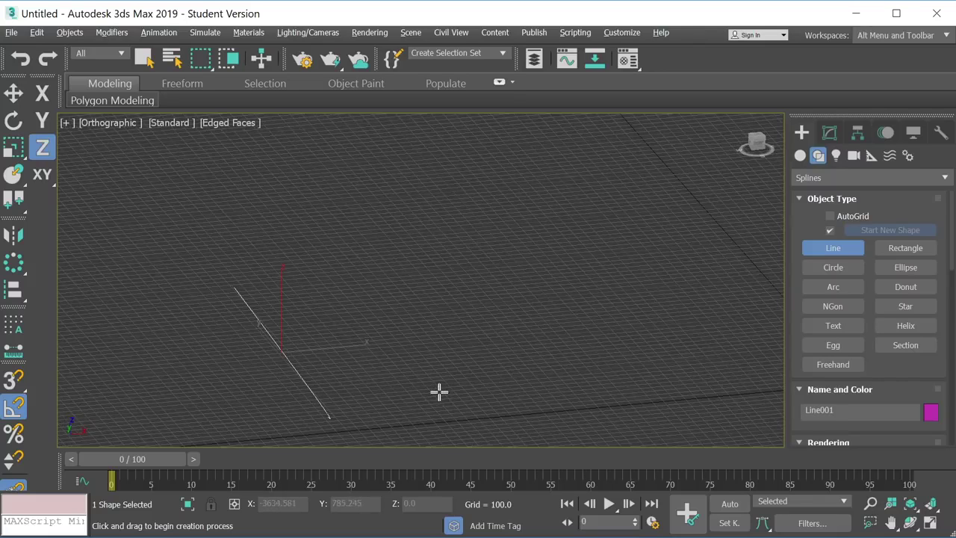
pyautogui.click(439, 391)
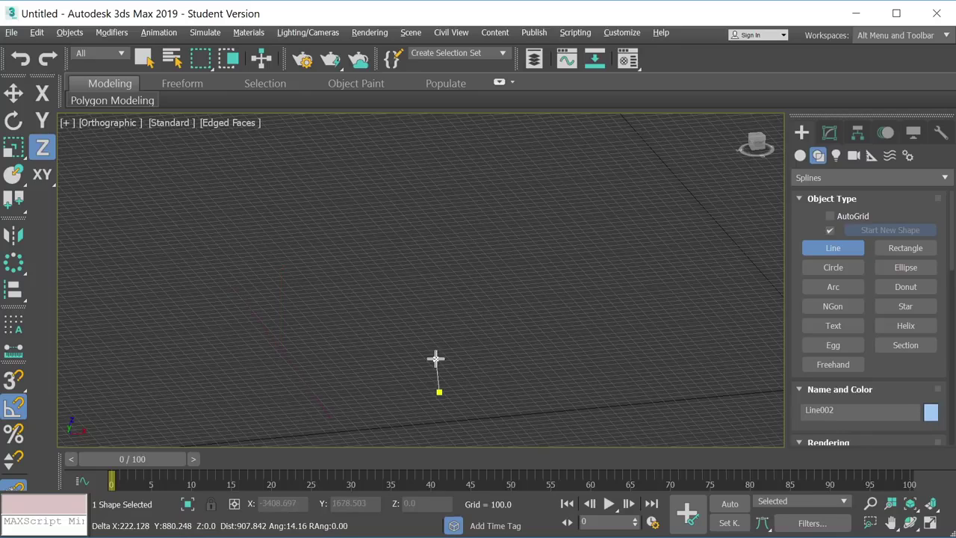
pyautogui.rightClick(436, 358)
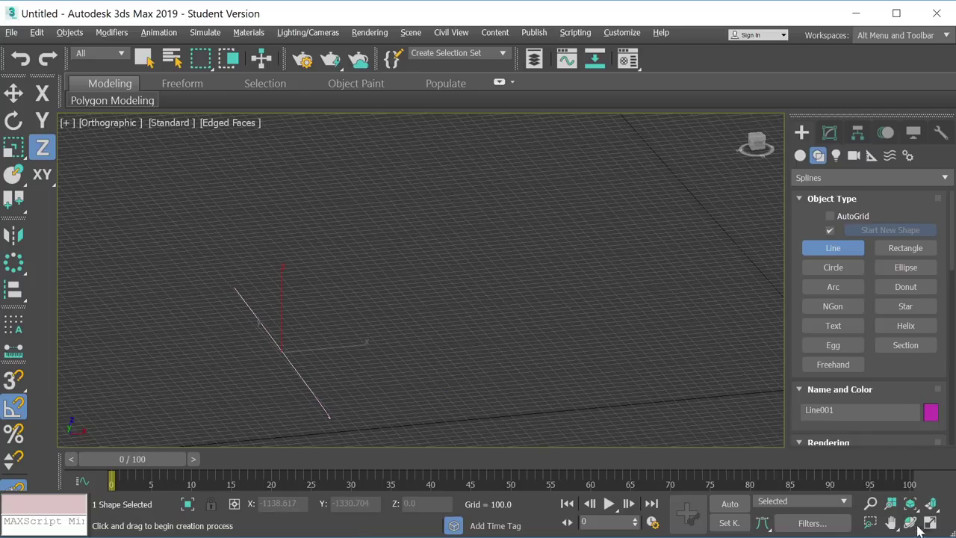
# Apply the Sweep modifier to the straight line
pyautogui.click(890, 524)
pyautogui.moveTo(549, 318); pyautogui.dragTo(568, 249)
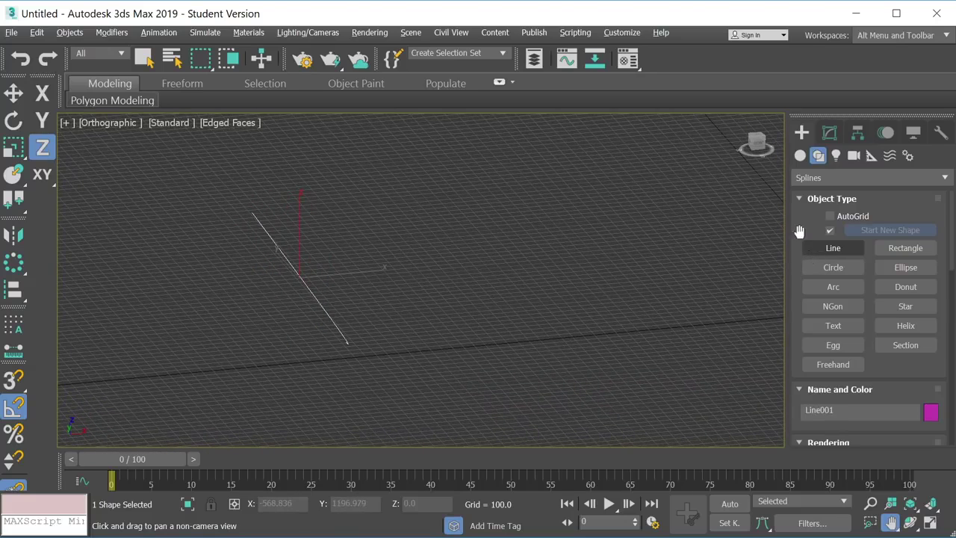
pyautogui.click(827, 134)
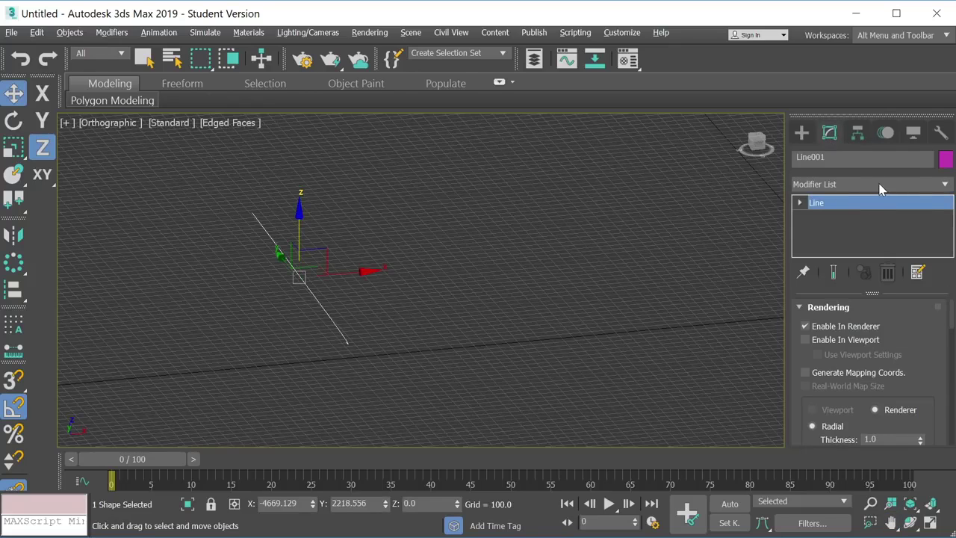
pyautogui.click(945, 185)
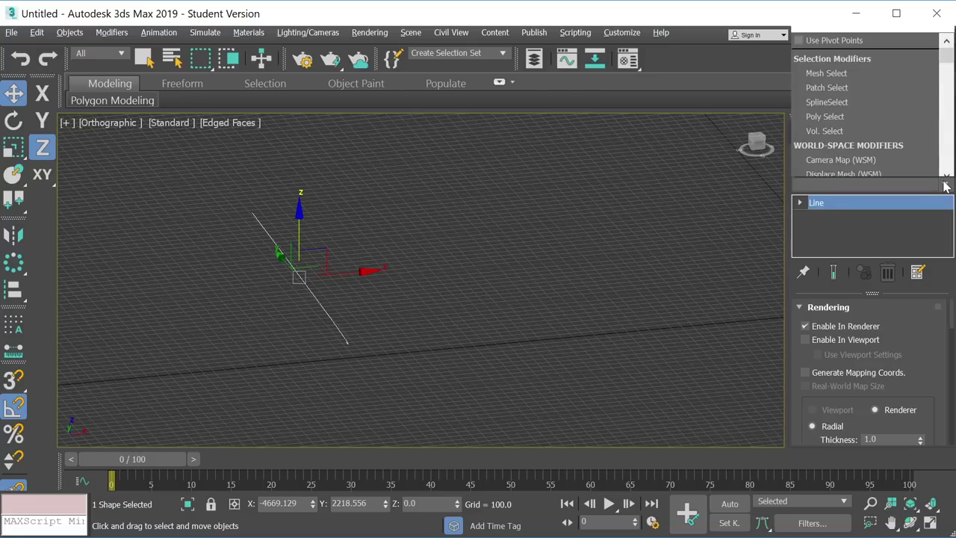
pyautogui.click(945, 65)
pyautogui.moveTo(945, 65); pyautogui.dragTo(947, 143)
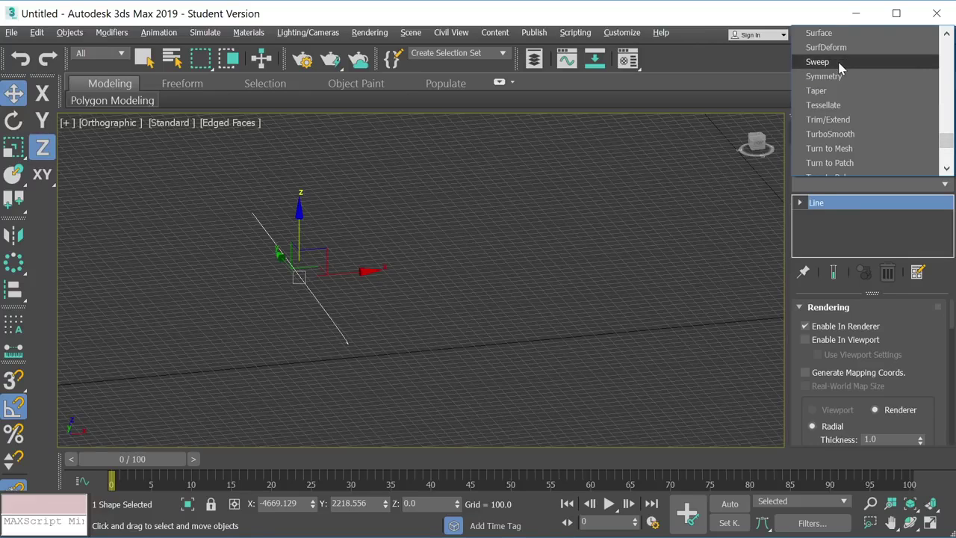
pyautogui.click(818, 62)
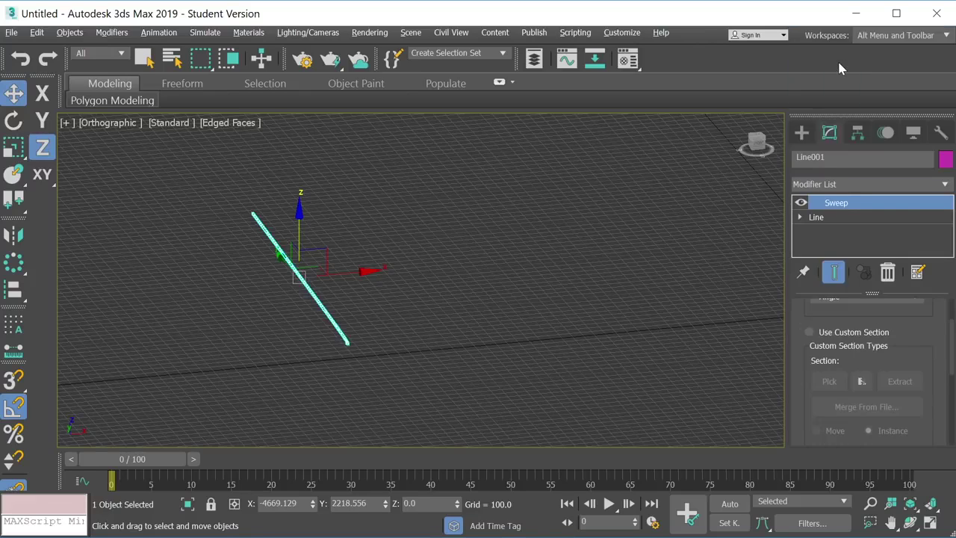
# Examine the swept line's built-in Angle section up close and from a lower viewing angle
pyautogui.scroll(3, 508, 267)
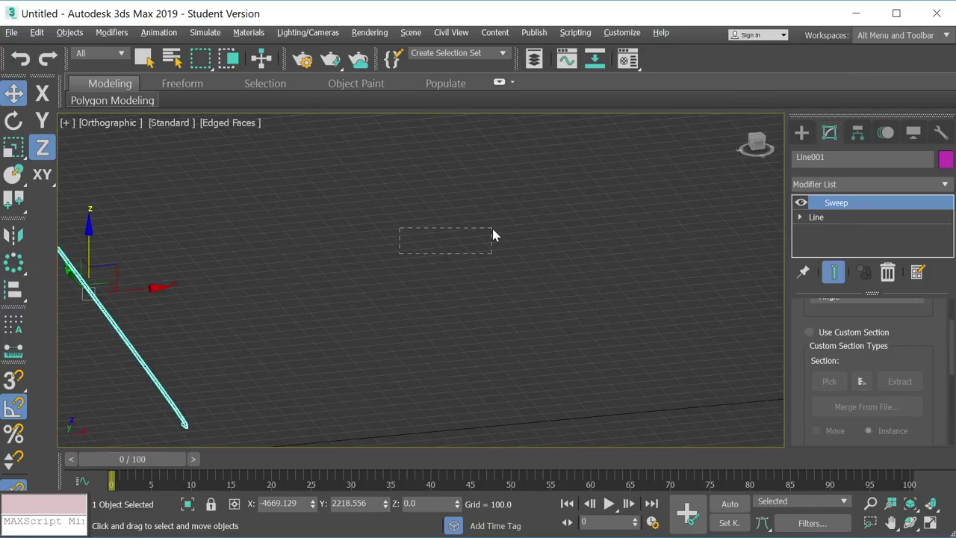
pyautogui.moveTo(493, 235); pyautogui.dragTo(454, 256)
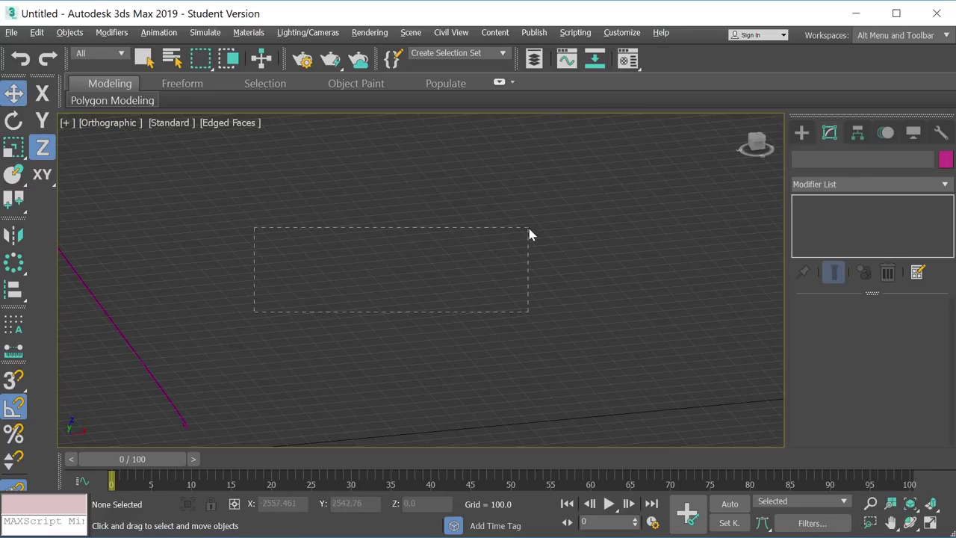
pyautogui.moveTo(529, 234); pyautogui.dragTo(529, 236)
pyautogui.moveTo(293, 267); pyautogui.dragTo(324, 298)
pyautogui.moveTo(325, 297); pyautogui.dragTo(711, 220, button='middle')
pyautogui.click(15, 93)
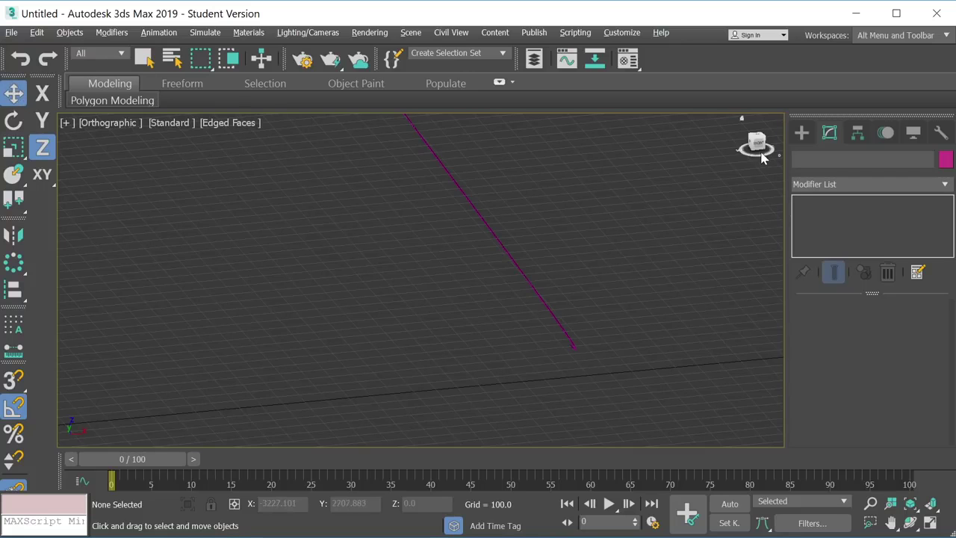
pyautogui.keyDown('alt'); pyautogui.moveTo(485, 223); pyautogui.dragTo(485, 291, button='middle'); pyautogui.keyUp('alt')
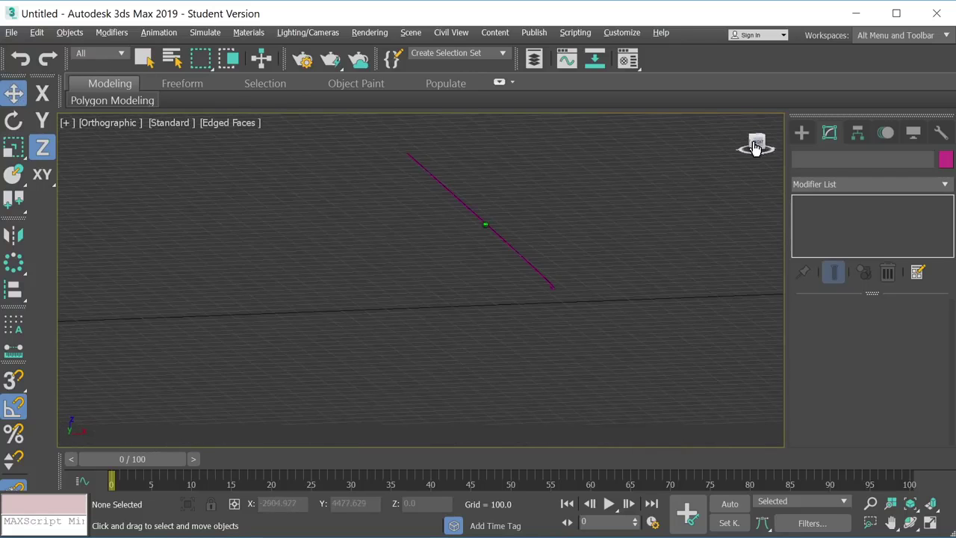
pyautogui.click(549, 283)
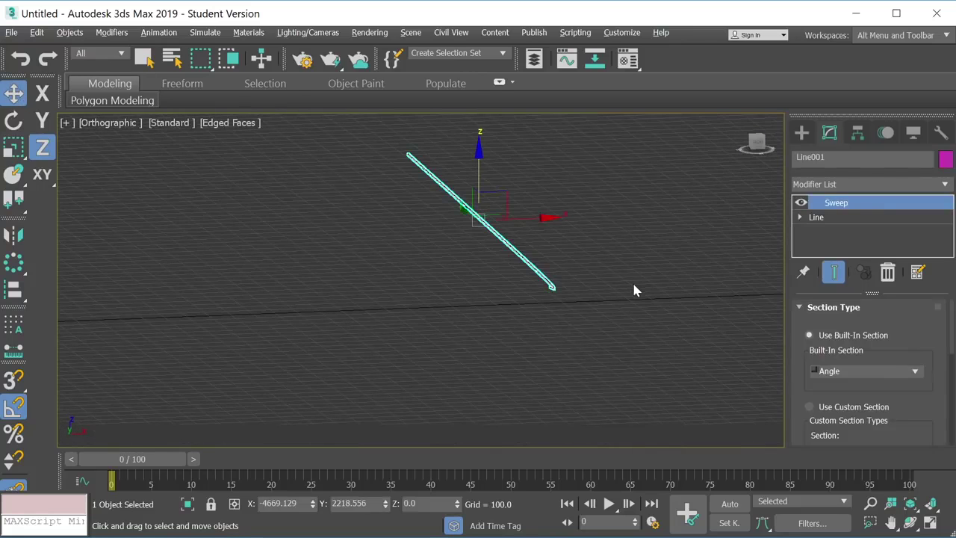
pyautogui.scroll(4, 635, 288)
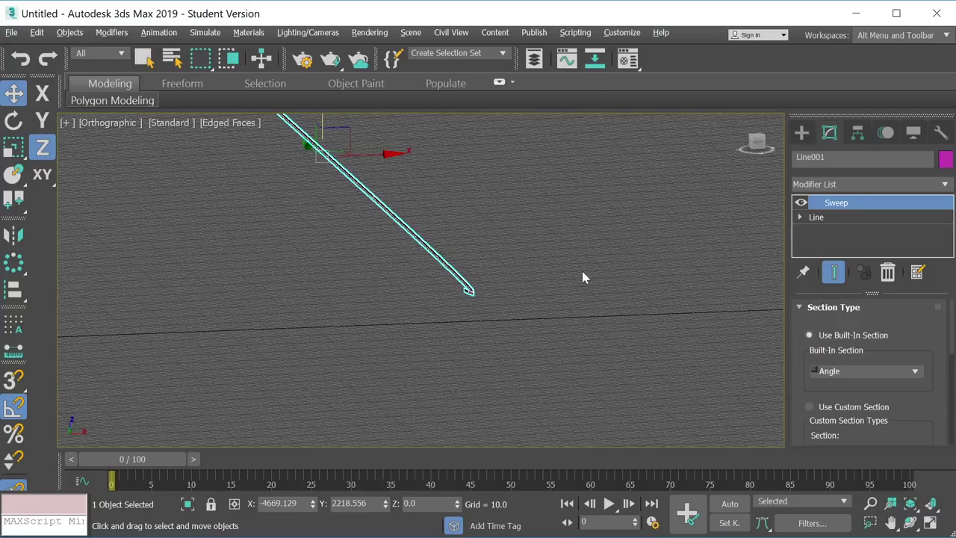
pyautogui.scroll(-4, 582, 272)
pyautogui.scroll(-2, 581, 275)
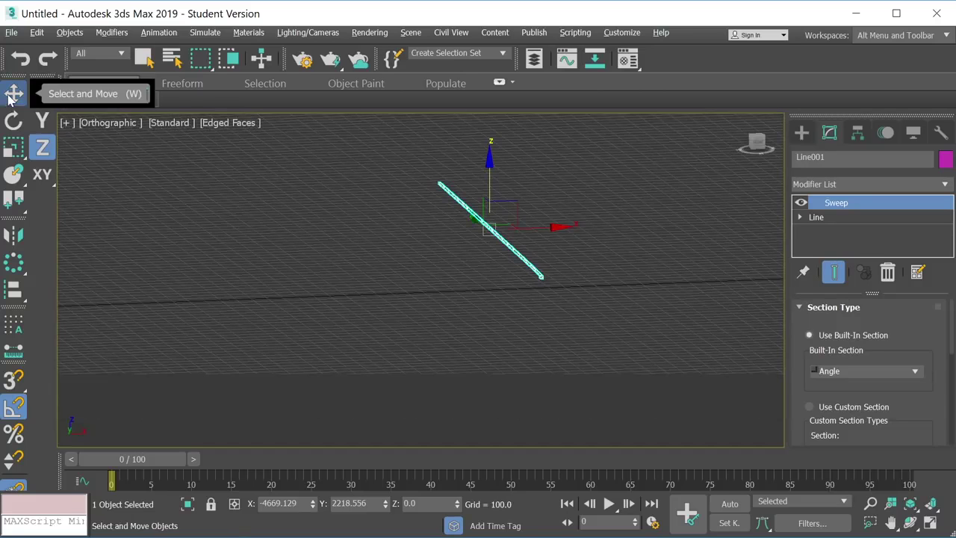
# Draw a six-pointed Star spline on the ground grid beside the swept line
pyautogui.click(891, 523)
pyautogui.moveTo(631, 254); pyautogui.dragTo(406, 276)
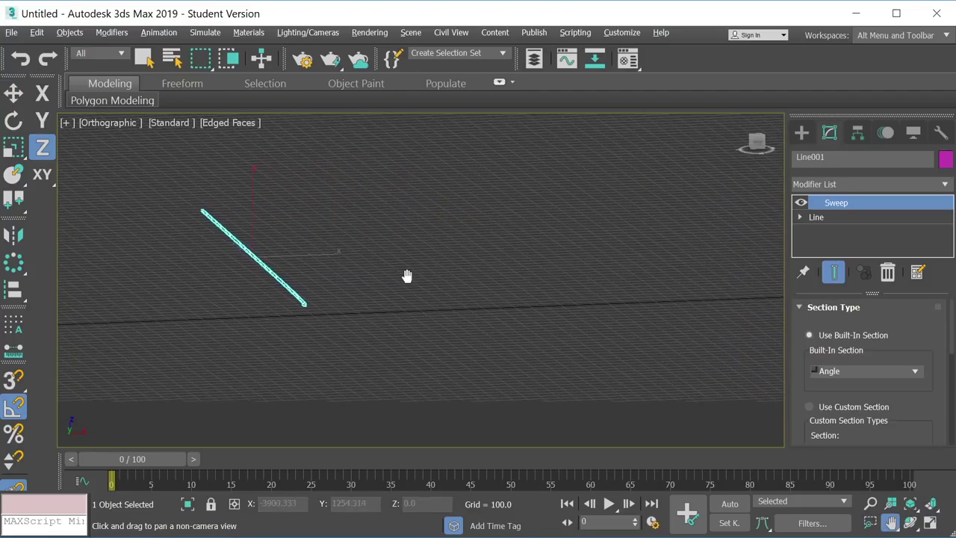
pyautogui.click(803, 133)
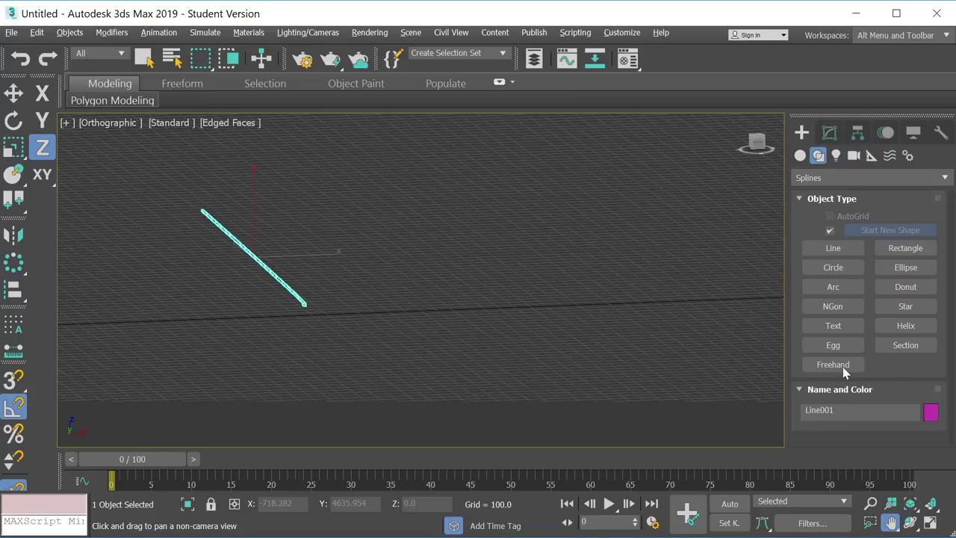
pyautogui.click(911, 305)
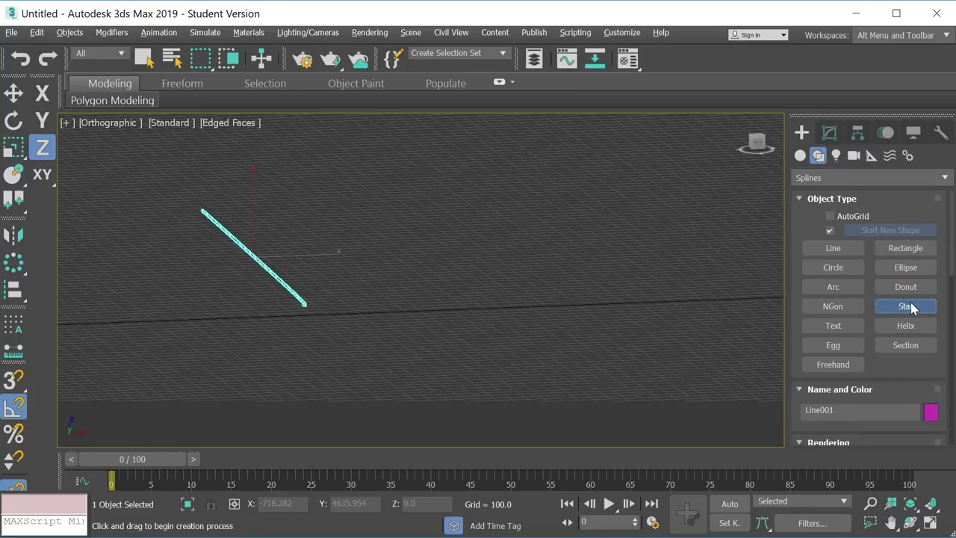
pyautogui.moveTo(392, 243); pyautogui.dragTo(395, 234)
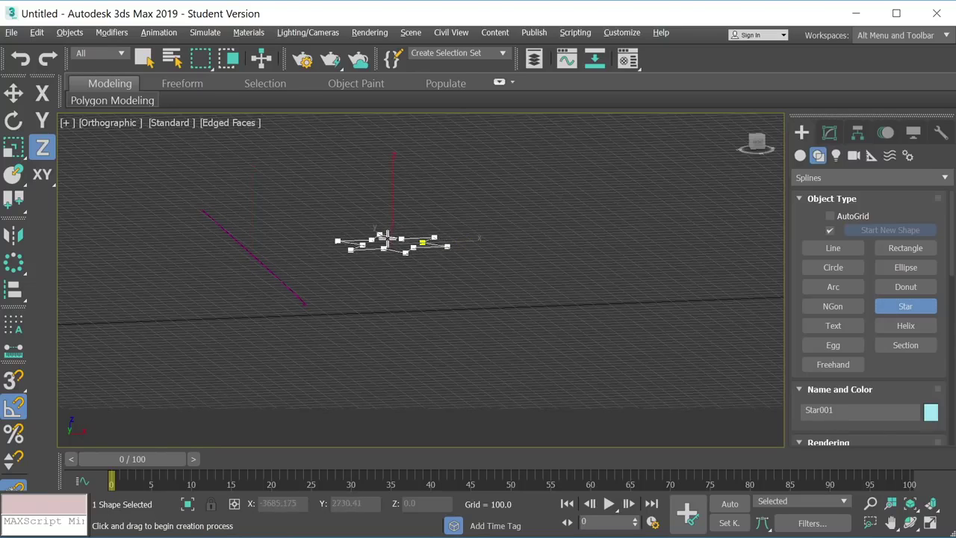
pyautogui.click(387, 237)
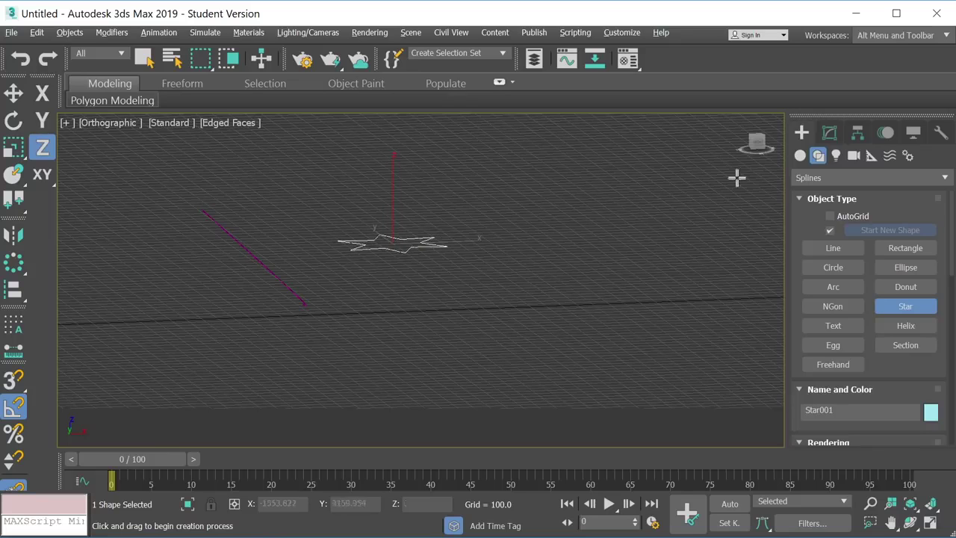
# Switch the line's Sweep modifier to a custom section and pick the star shape as its profile
pyautogui.moveTo(742, 118); pyautogui.dragTo(759, 152)
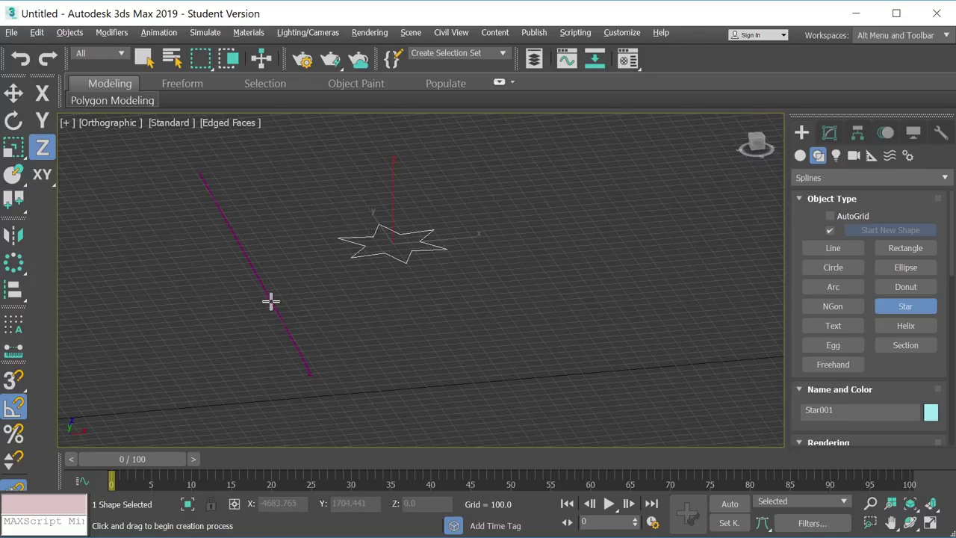
pyautogui.click(829, 132)
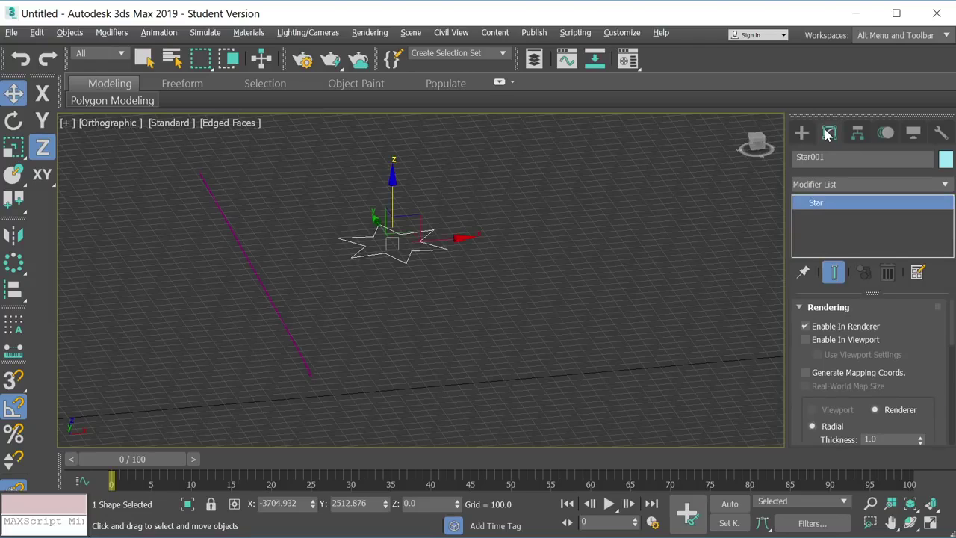
pyautogui.click(276, 310)
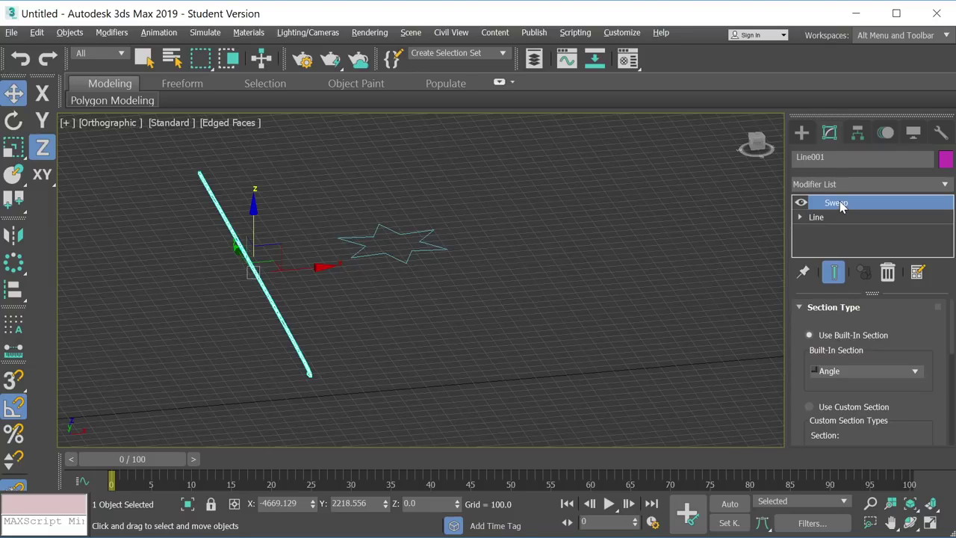
pyautogui.moveTo(954, 325); pyautogui.dragTo(946, 353)
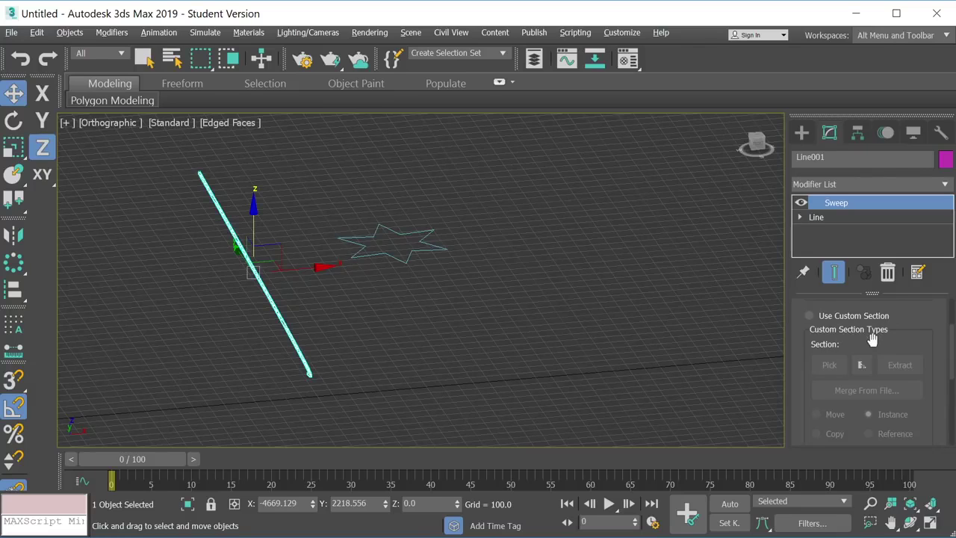
pyautogui.click(809, 315)
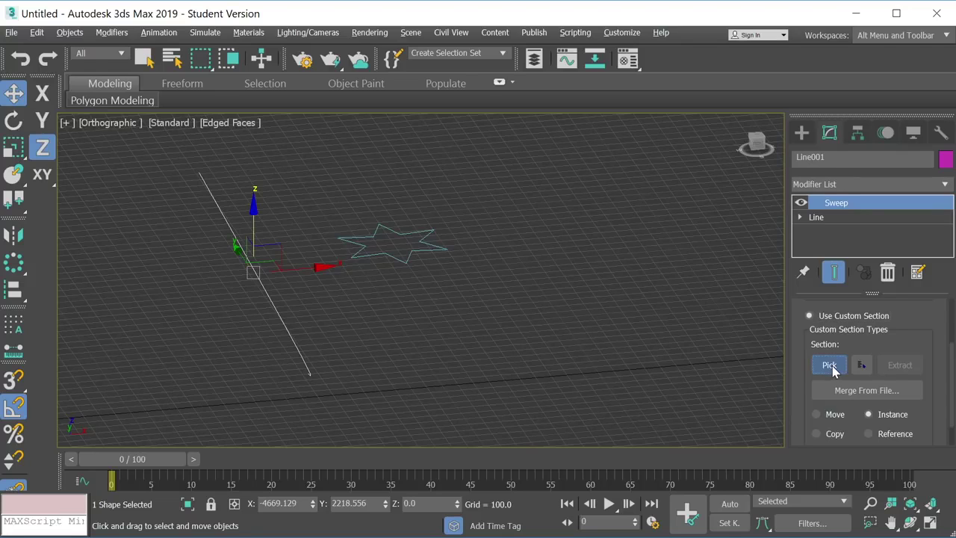
pyautogui.click(832, 368)
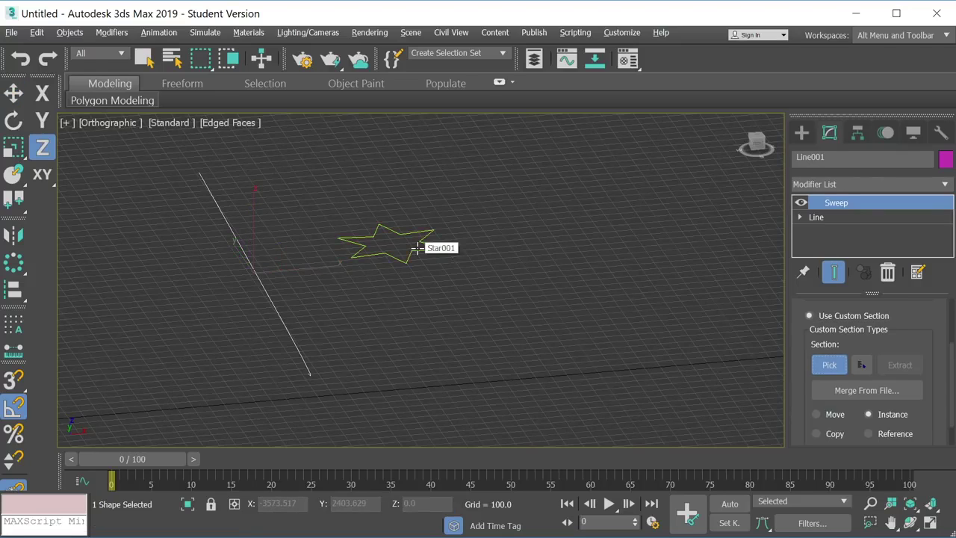
pyautogui.click(417, 248)
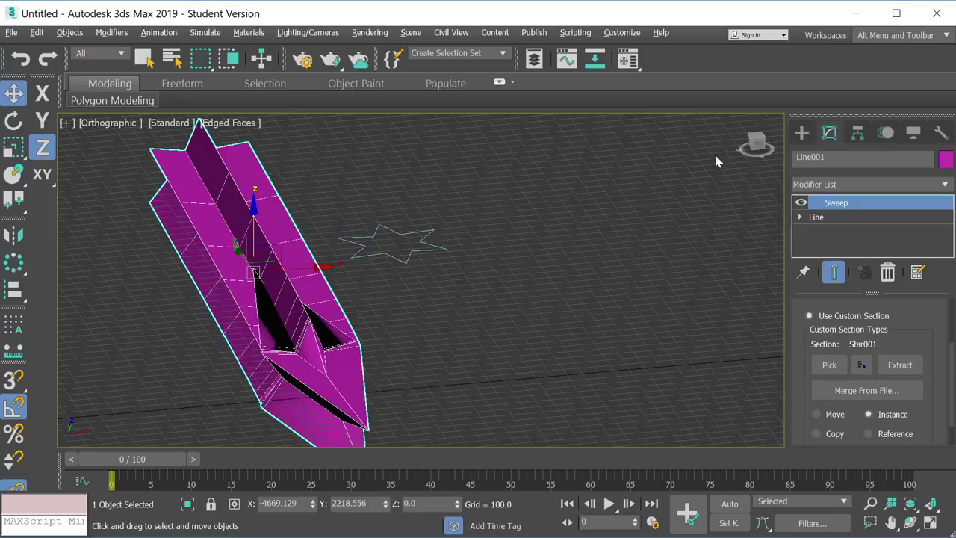
# Raise the star-profile swept object along the Z axis to about 279 units
pyautogui.moveTo(757, 146); pyautogui.dragTo(729, 153)
pyautogui.moveTo(229, 124); pyautogui.dragTo(240, 146)
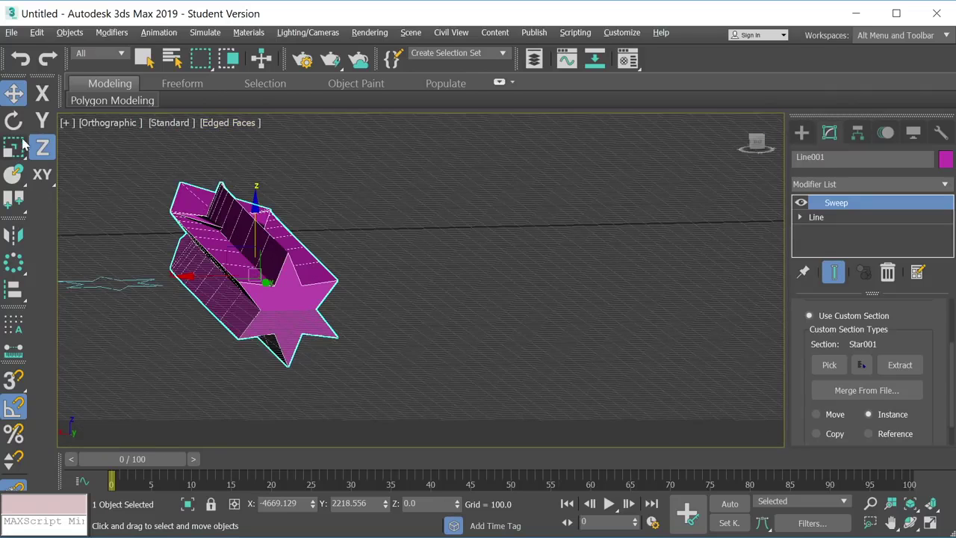
pyautogui.moveTo(257, 203); pyautogui.dragTo(252, 158)
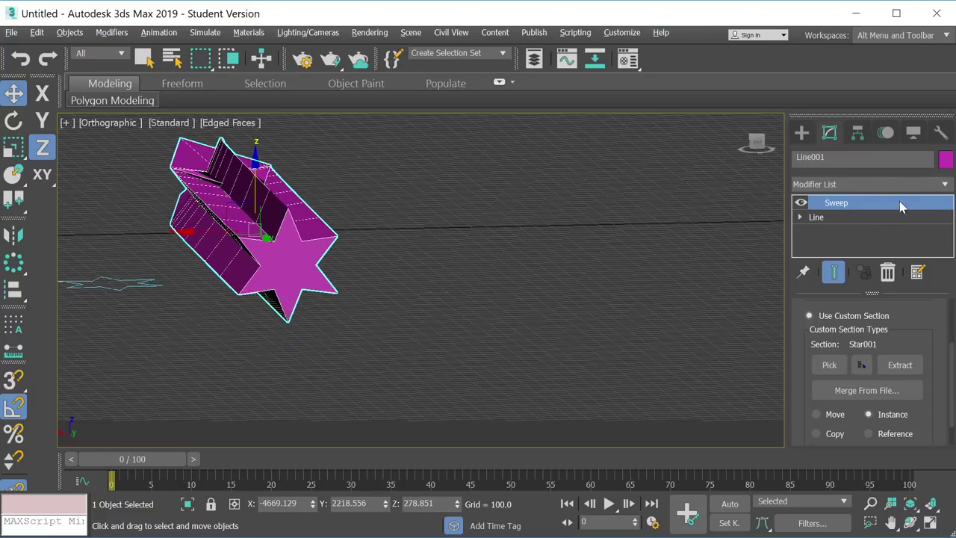
# Return to the spline shape creation tools with the end face of the star-profile object in view
pyautogui.click(802, 133)
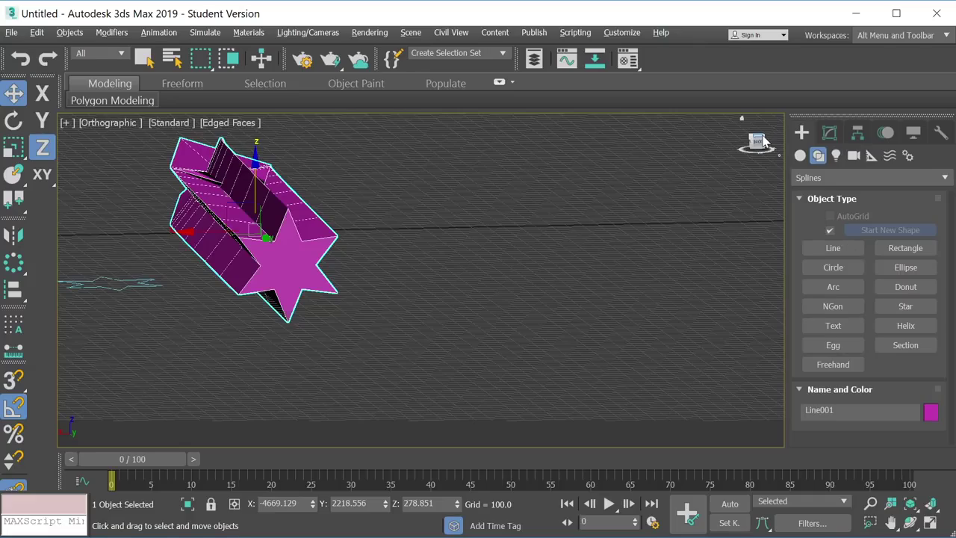
pyautogui.moveTo(762, 142)
pyautogui.mouseDown()
pyautogui.moveTo(726, 150)
pyautogui.moveTo(747, 138)
pyautogui.moveTo(740, 149)
pyautogui.moveTo(750, 147)
pyautogui.mouseUp()
pyautogui.keyDown('alt'); pyautogui.moveTo(419, 284); pyautogui.dragTo(477, 262, button='middle'); pyautogui.keyUp('alt')
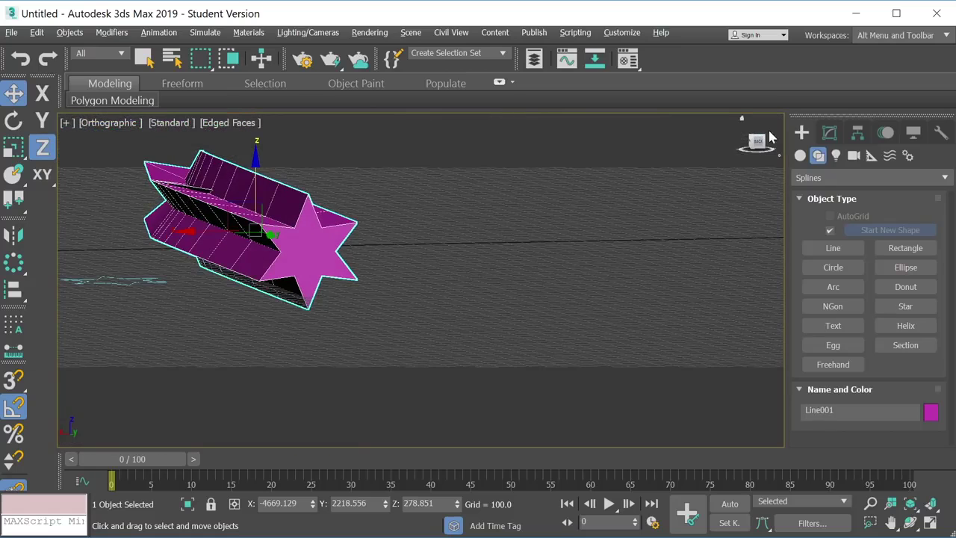